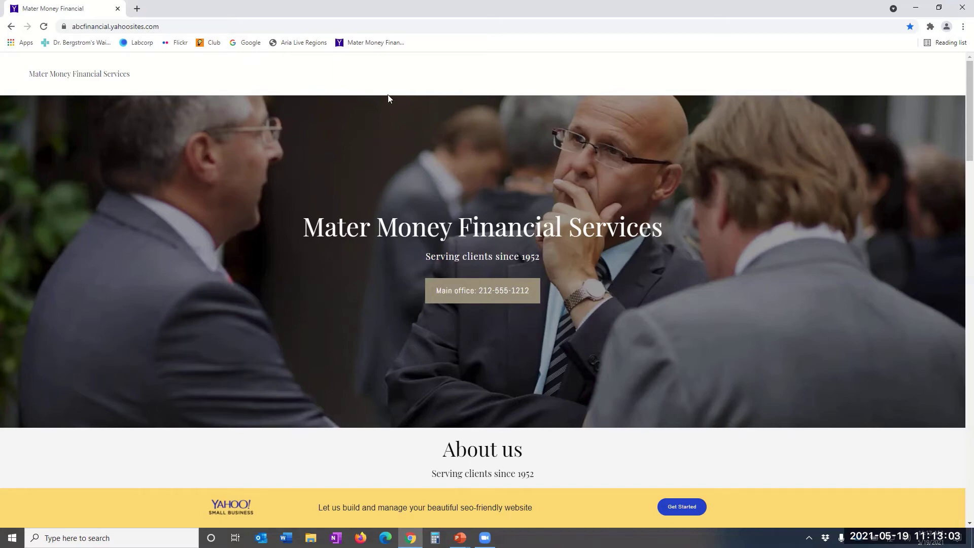
Step: Generate a JAWS Inspect Say-All report from the Mater Money Financial page's context menu
right_click(367, 82)
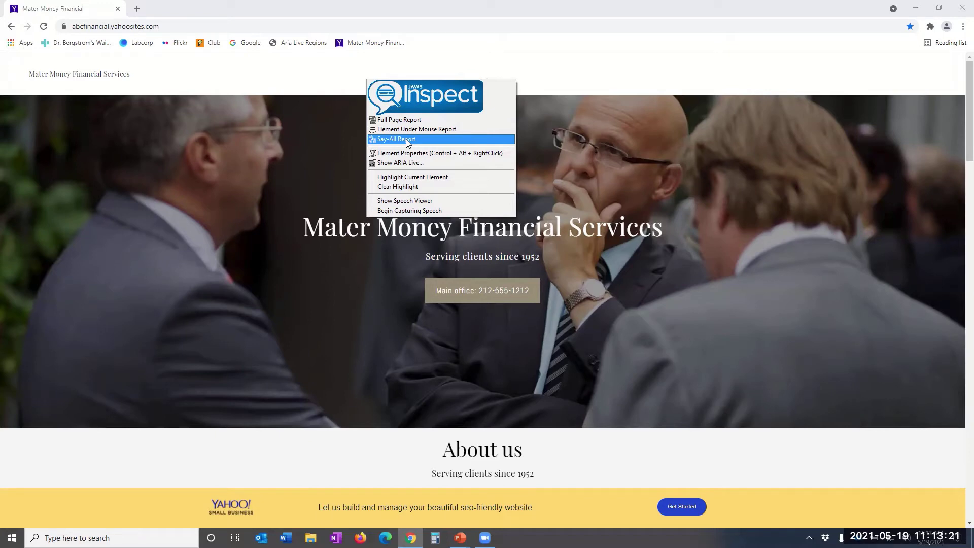
left_click(406, 140)
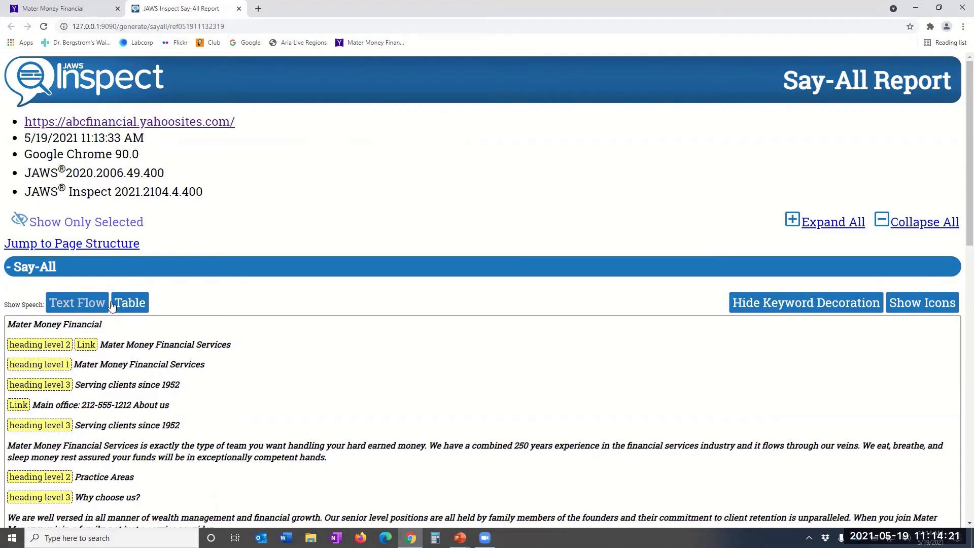
Step: Toggle the Say-All speech output to Table and back to Text Flow
left_click(129, 302)
left_click(77, 302)
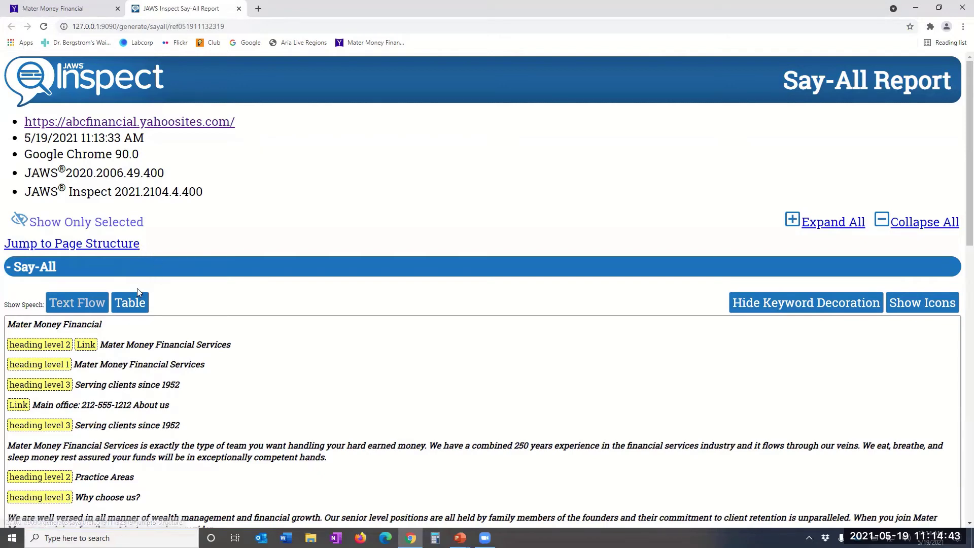
Step: Switch the Say-All speech output to Table view, listing numbered rows with code links and IDs
left_click(137, 302)
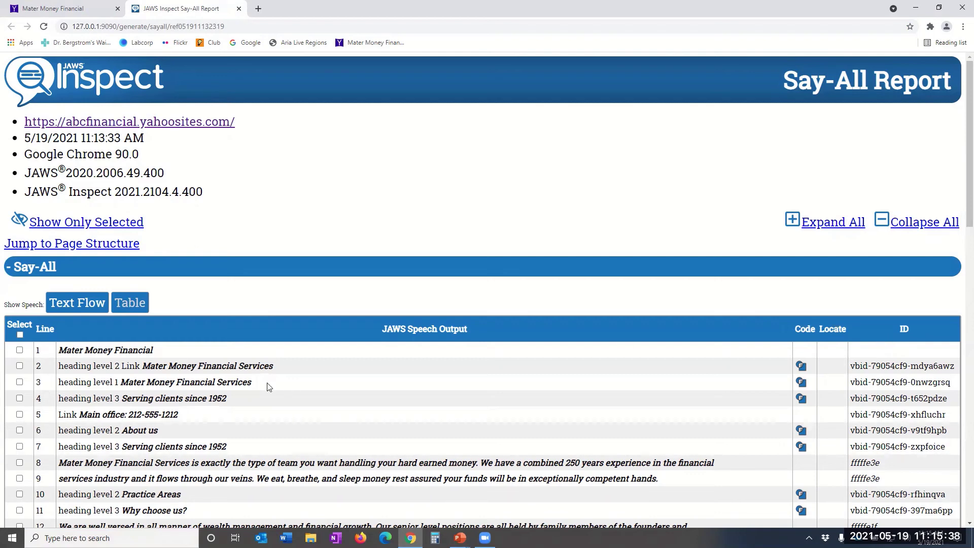
scroll(267, 386, "down", 3)
scroll(266, 393, "down", 2)
scroll(266, 391, "down", 5)
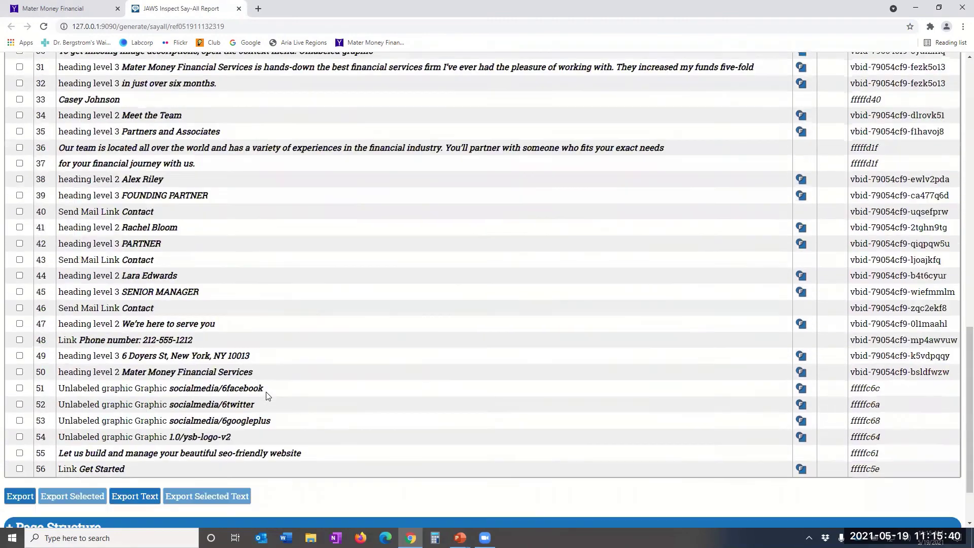
scroll(266, 393, "down", 1)
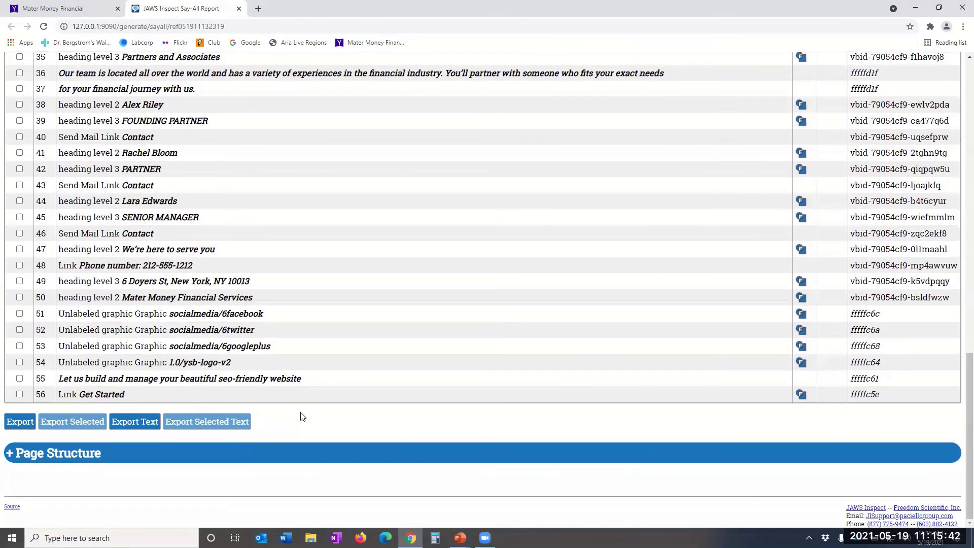